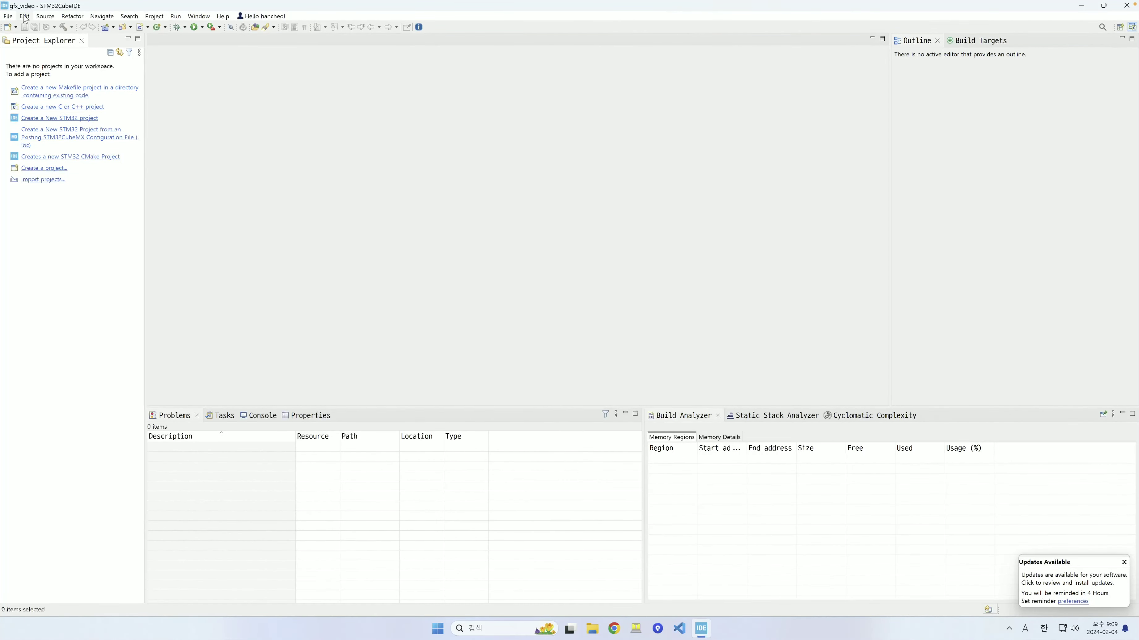
Start a new STM32 project and reposition the target selection window so that it fits on screen
click(8, 16)
mouse_move(18, 30)
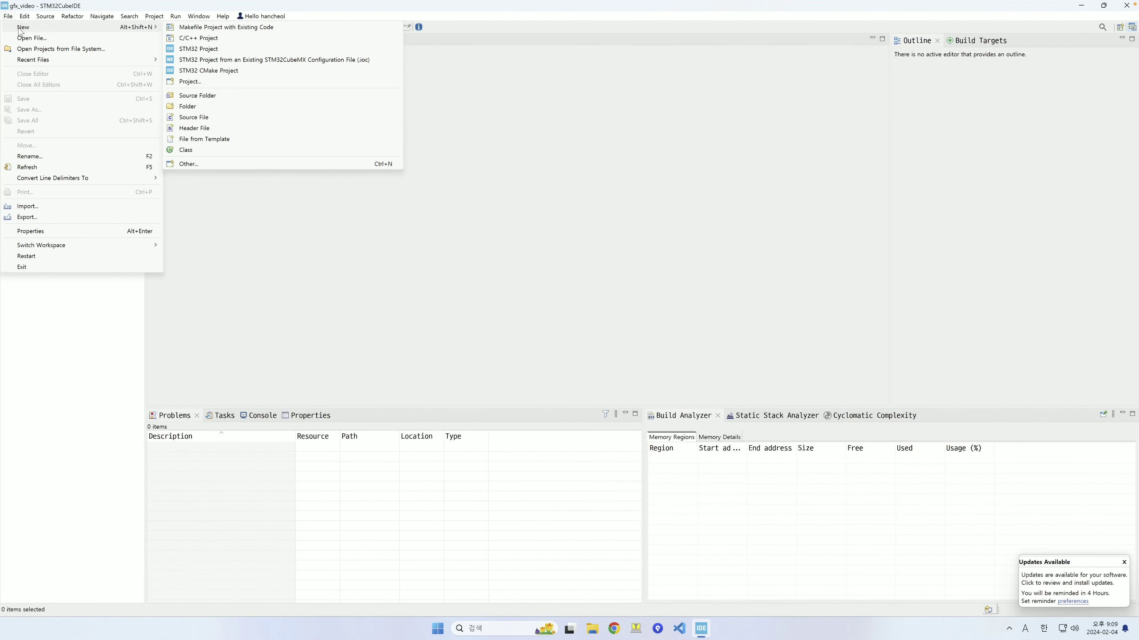
click(207, 51)
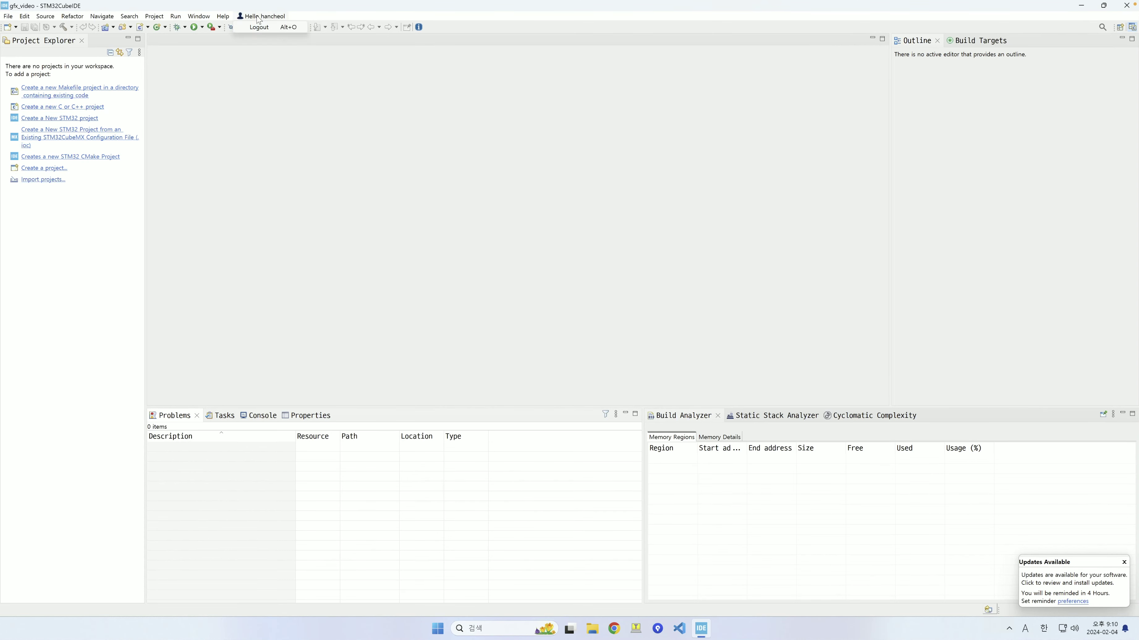
click(199, 16)
click(306, 213)
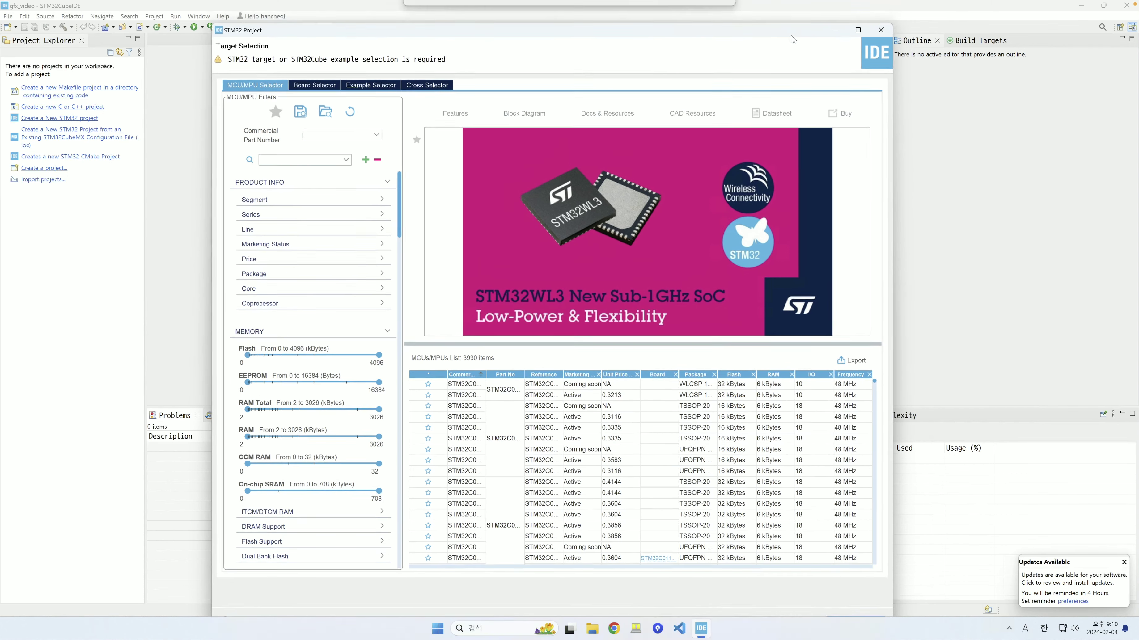
drag(813, 11, 791, 38)
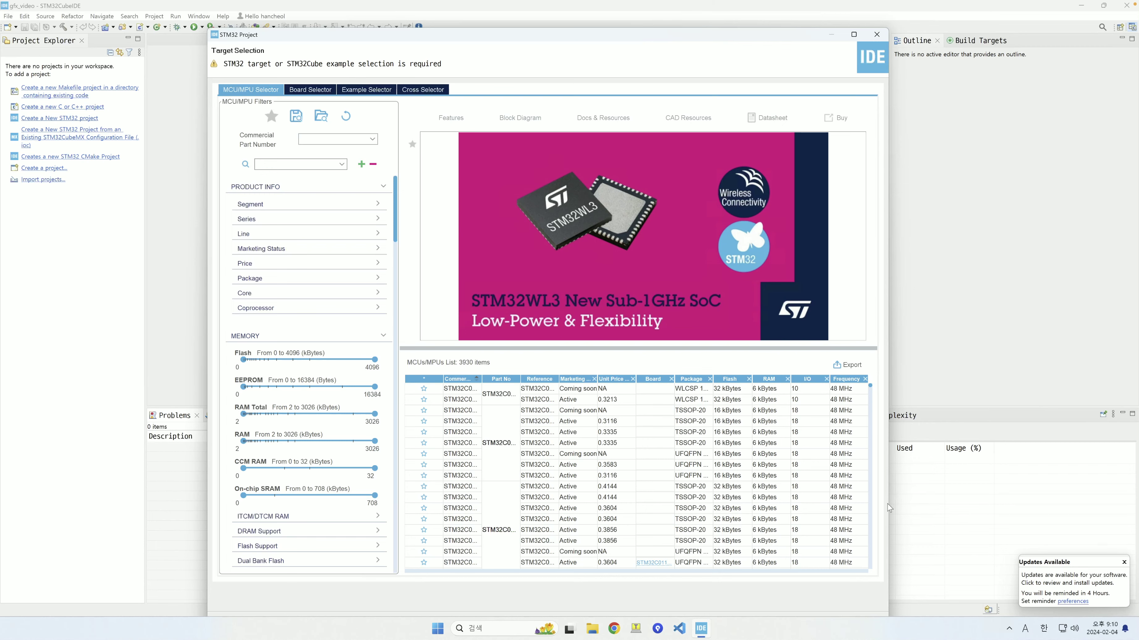
mouse_move(642, 34)
mouse_down()
mouse_move(653, 21)
mouse_move(640, 36)
mouse_up()
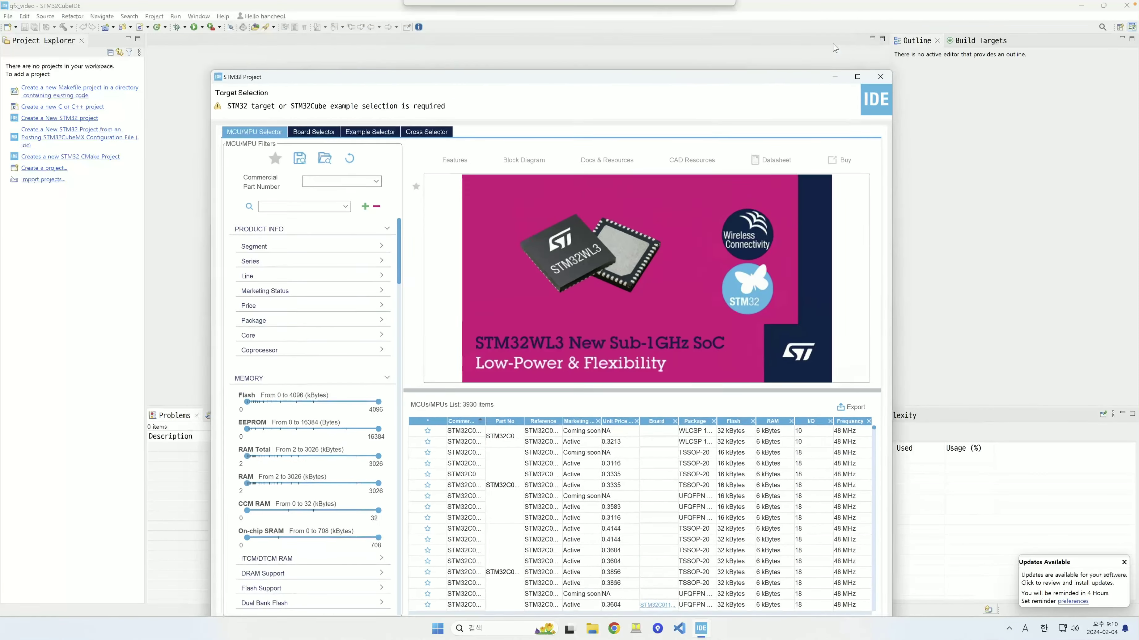
drag(835, 48, 834, 22)
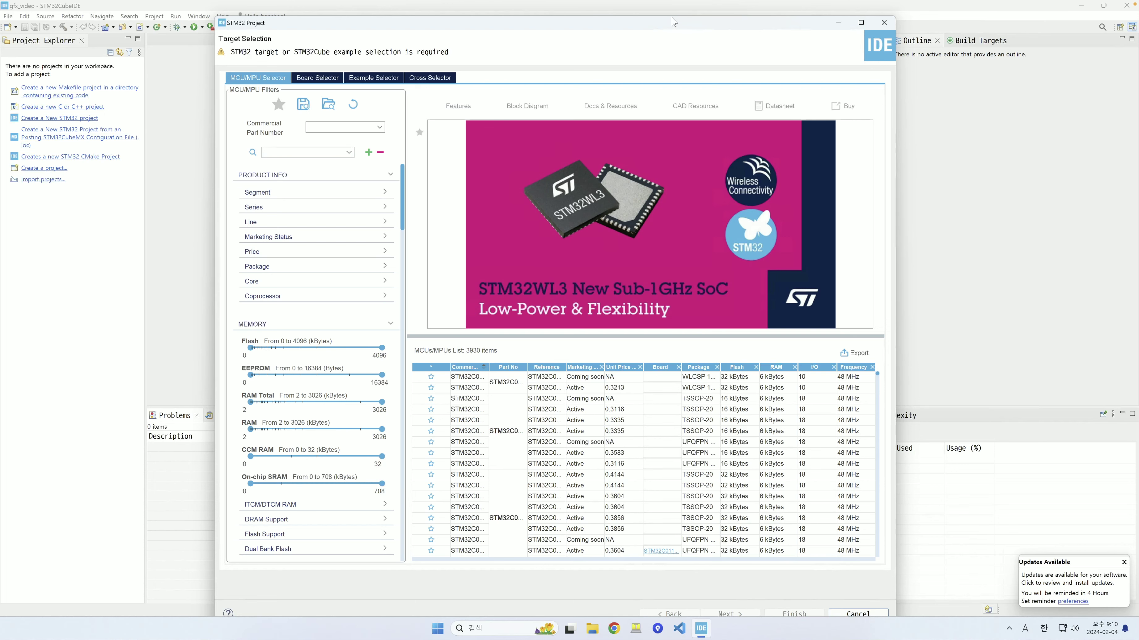
drag(671, 23, 660, 50)
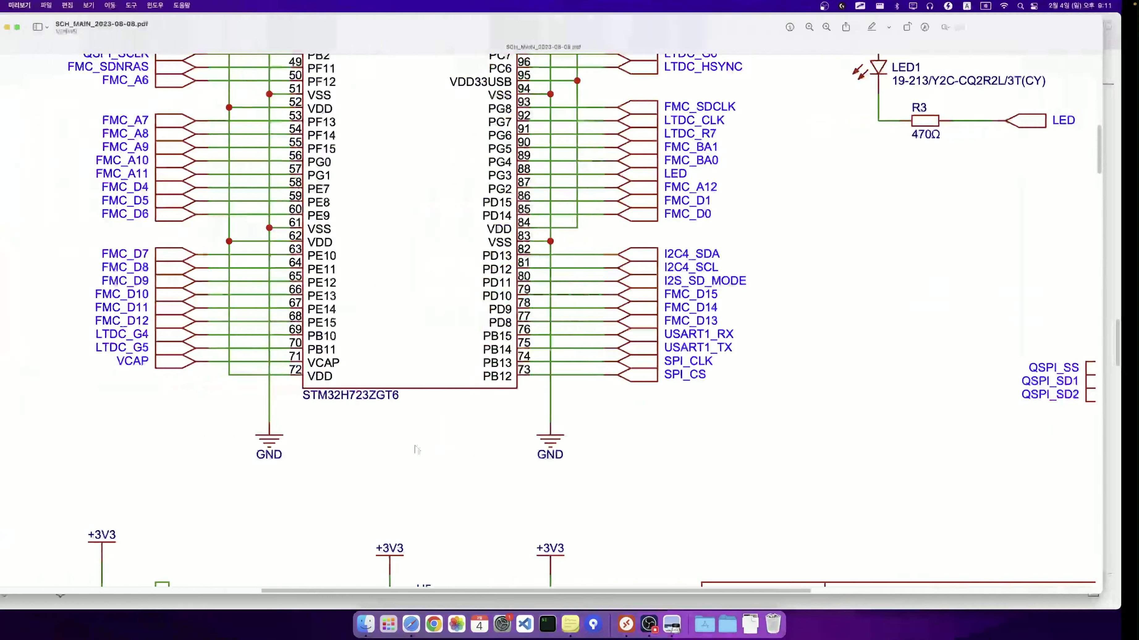
Check the MCU on the board schematic and filter the commercial part numbers to STM32H723ZGT6
scroll(339, 391, left, 1)
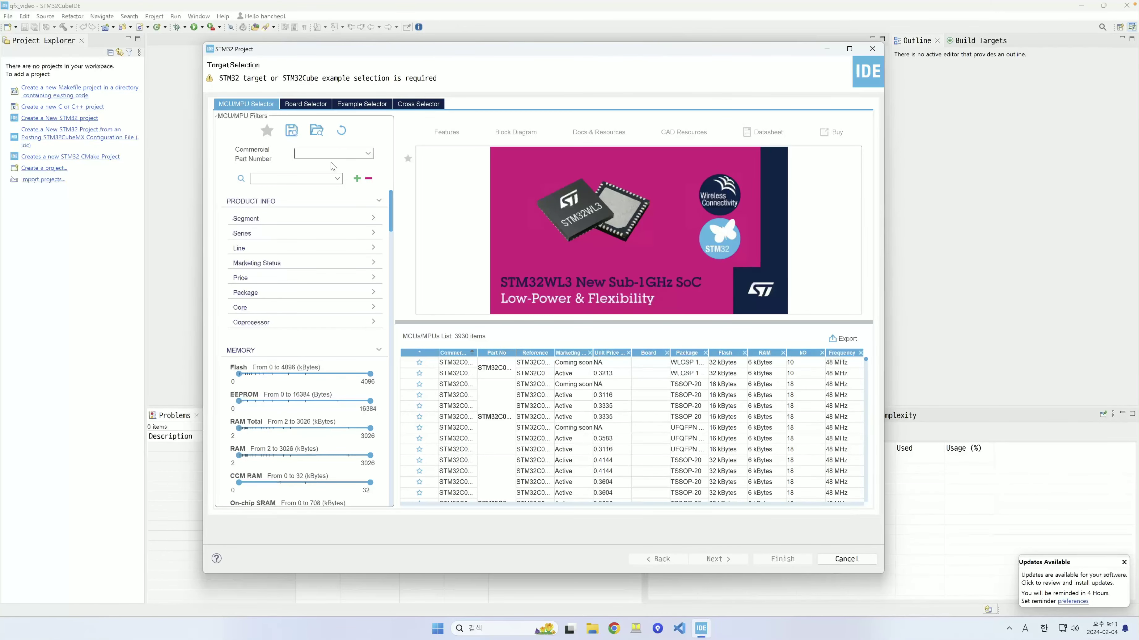
text(ST)
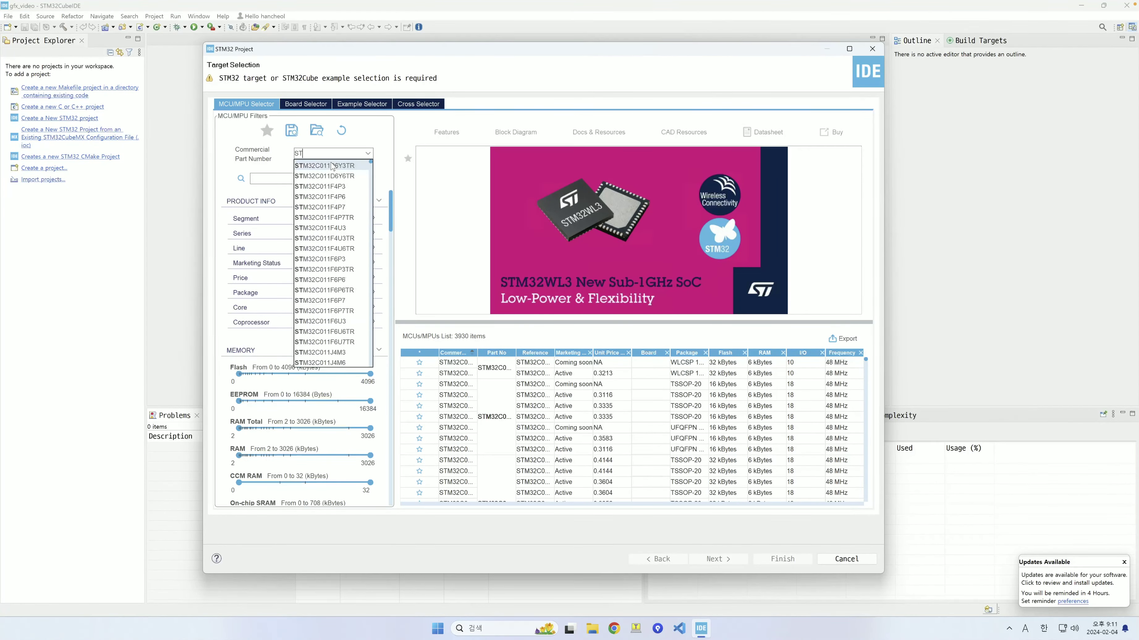
text(M32)
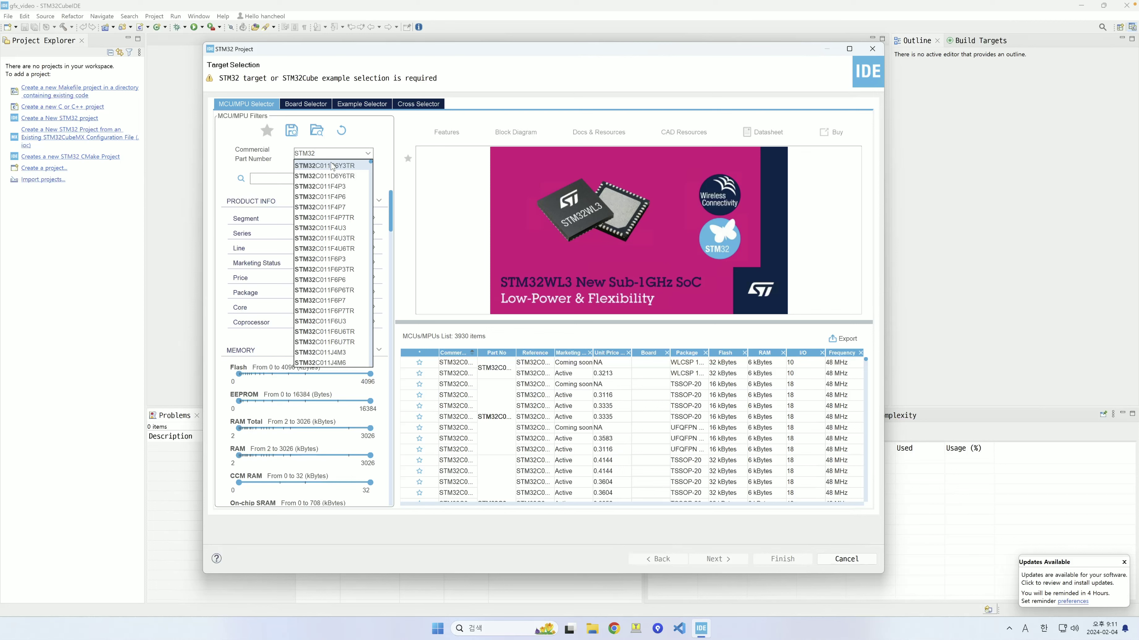
text(H7)
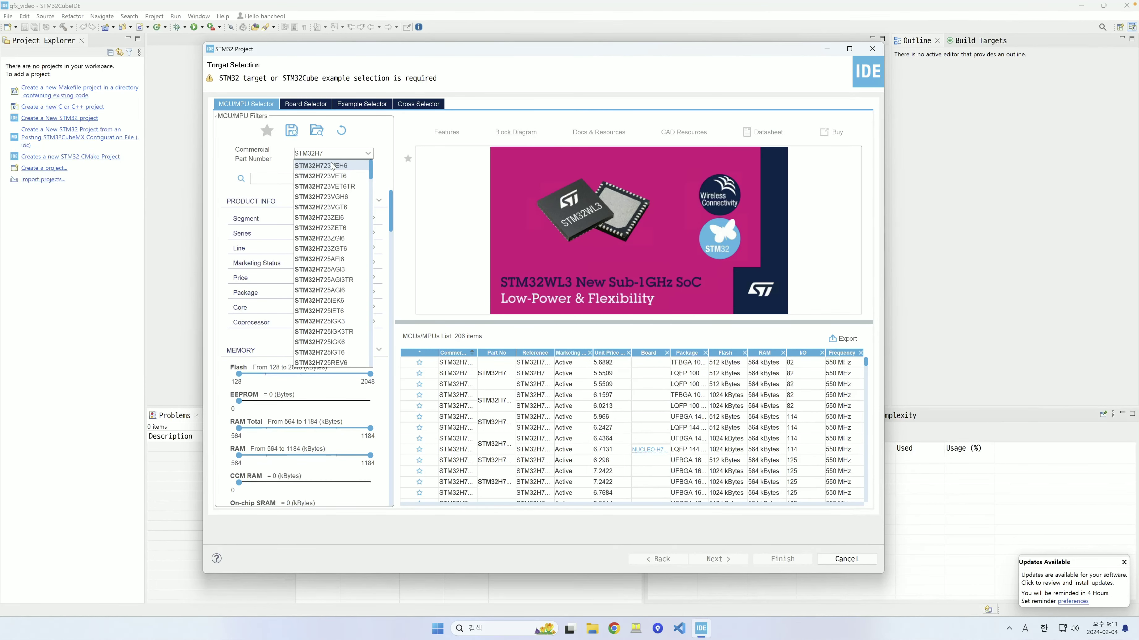
text(7)
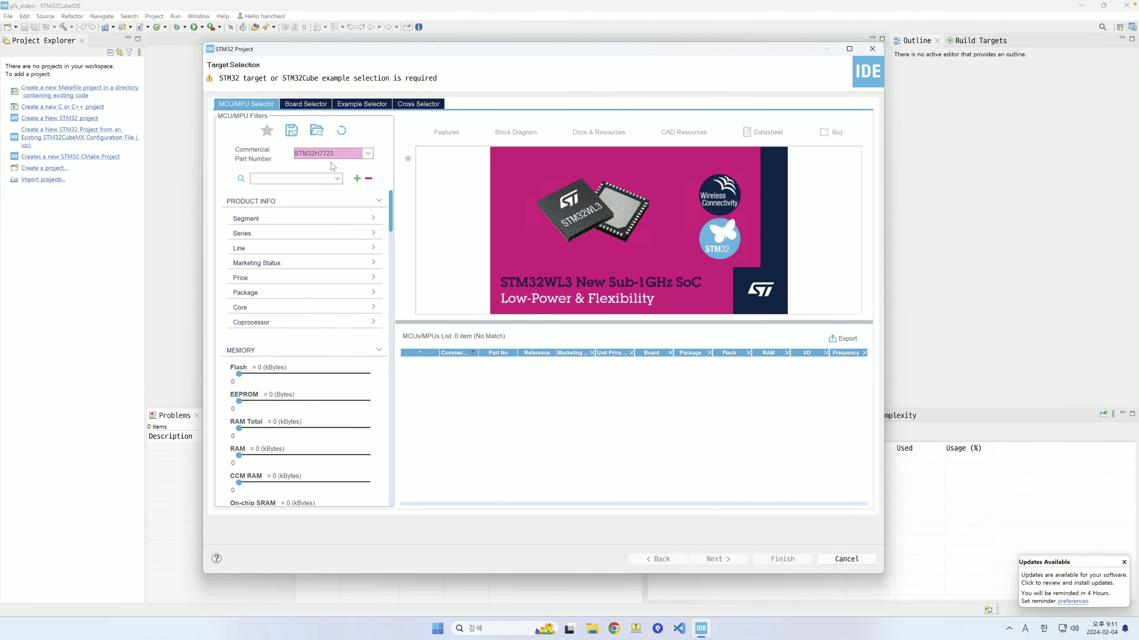
key(BackSpace)
text(23)
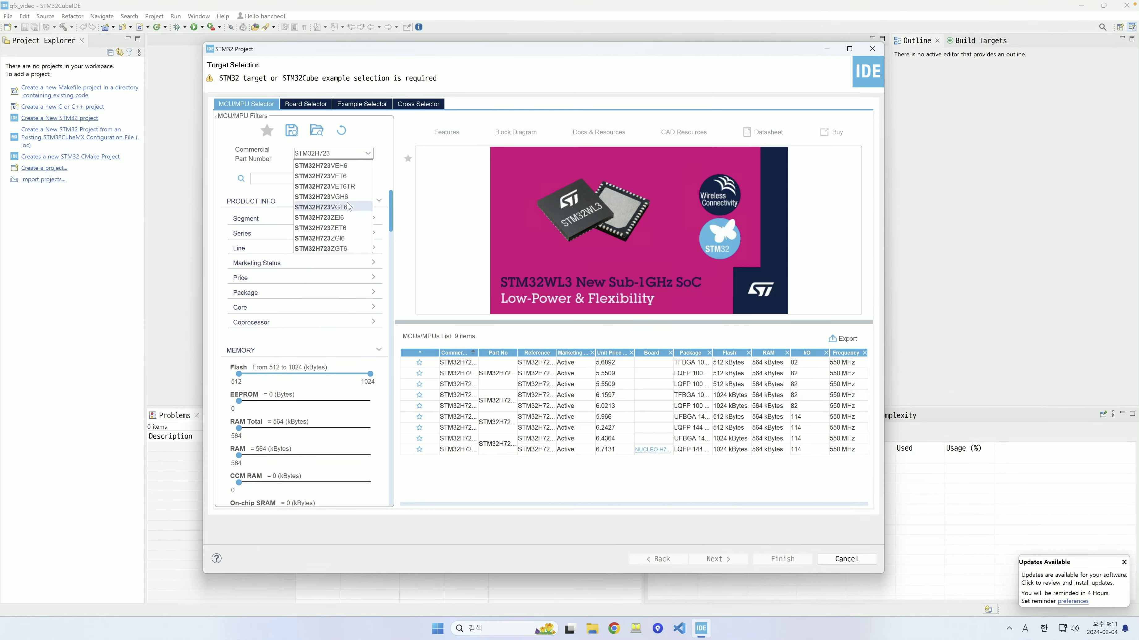
click(344, 248)
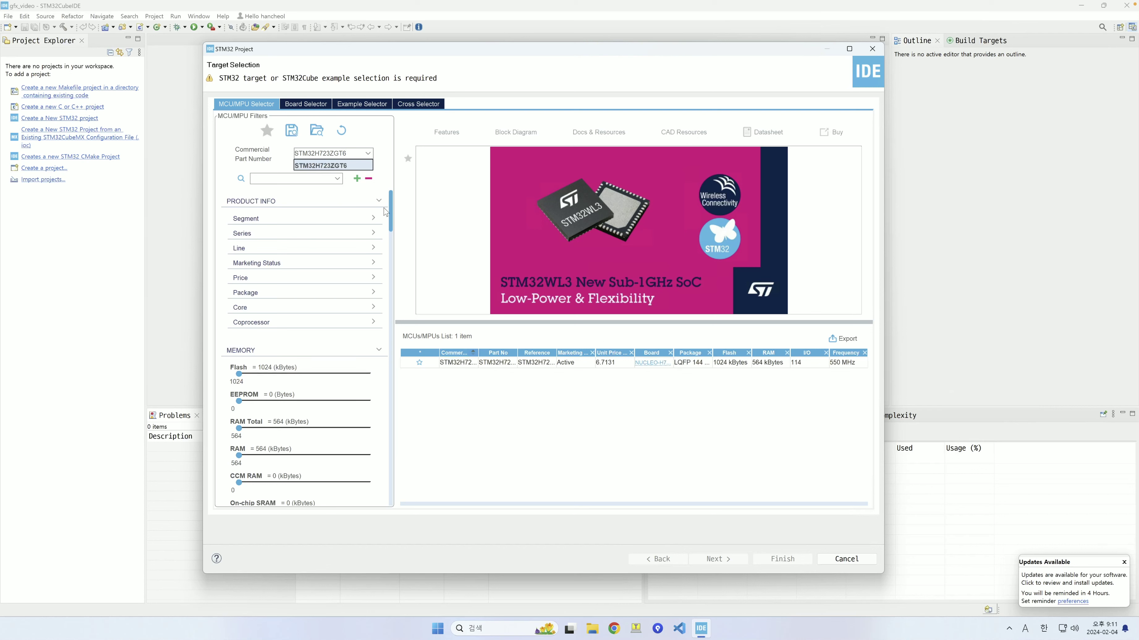
Expand the Segment and Series product filters and examine their options for the chosen part
click(267, 218)
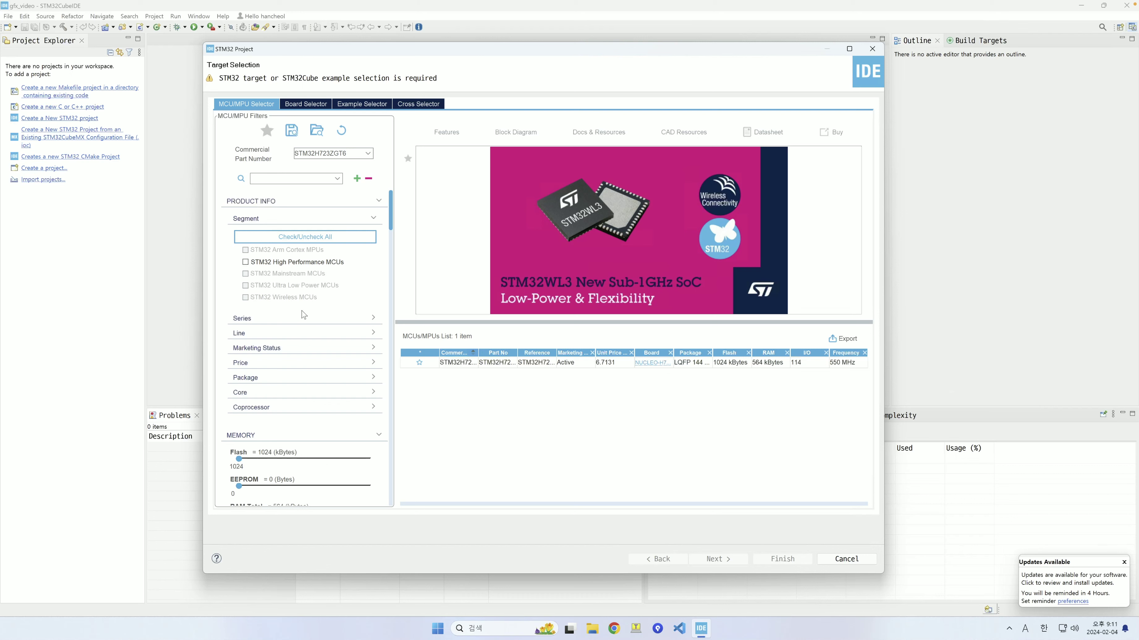
scroll(263, 325, down, 1)
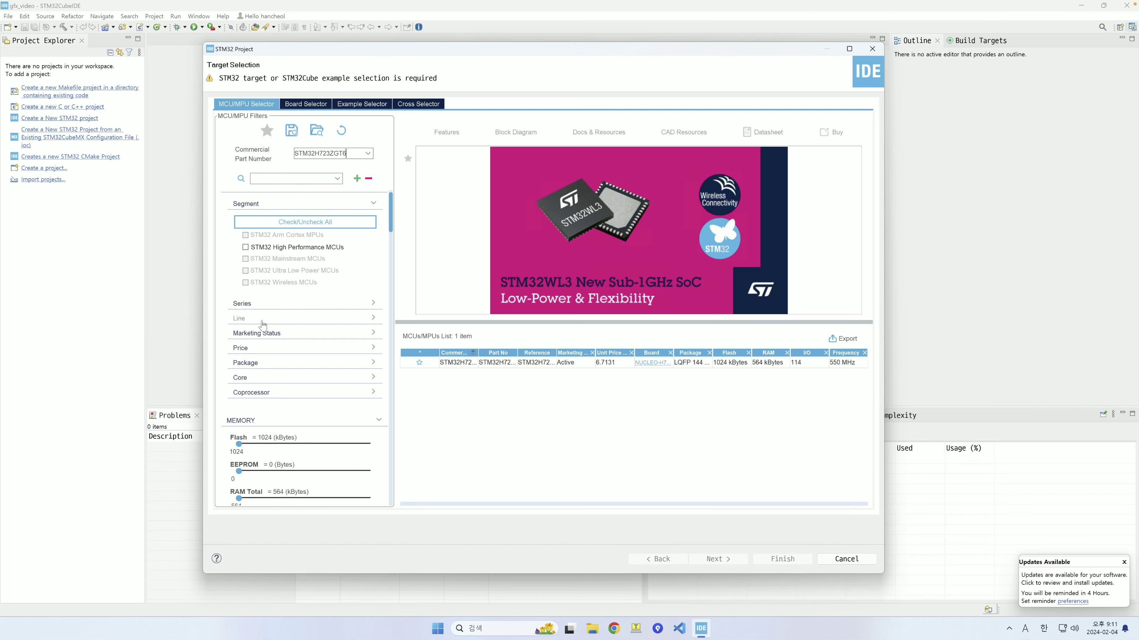
click(263, 304)
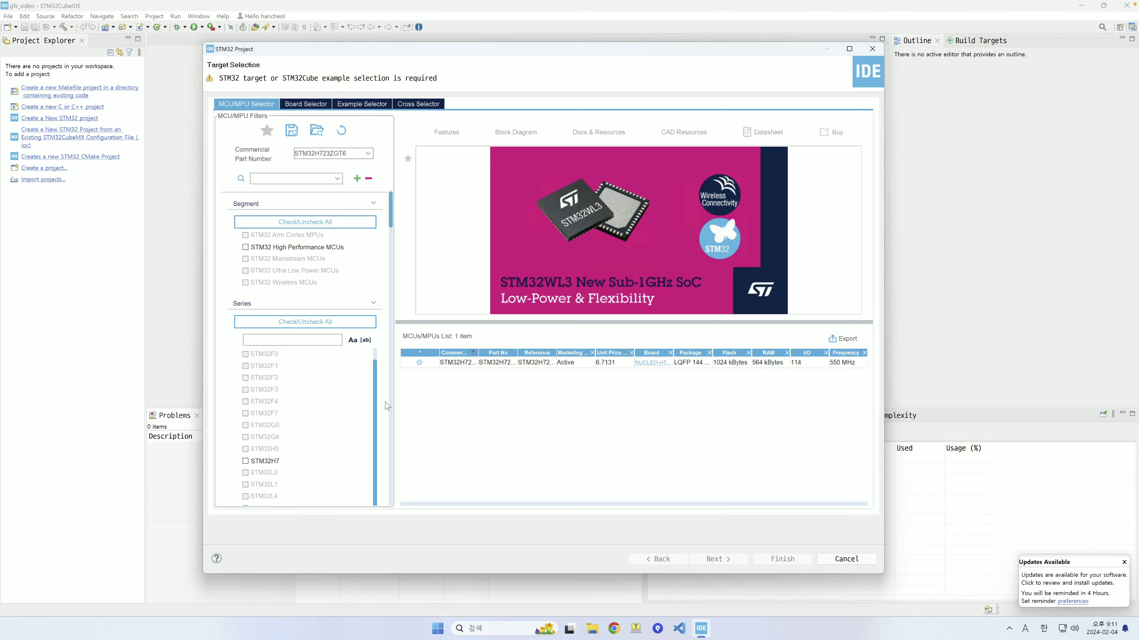
mouse_move(393, 220)
mouse_down()
mouse_move(398, 434)
mouse_move(393, 243)
mouse_up()
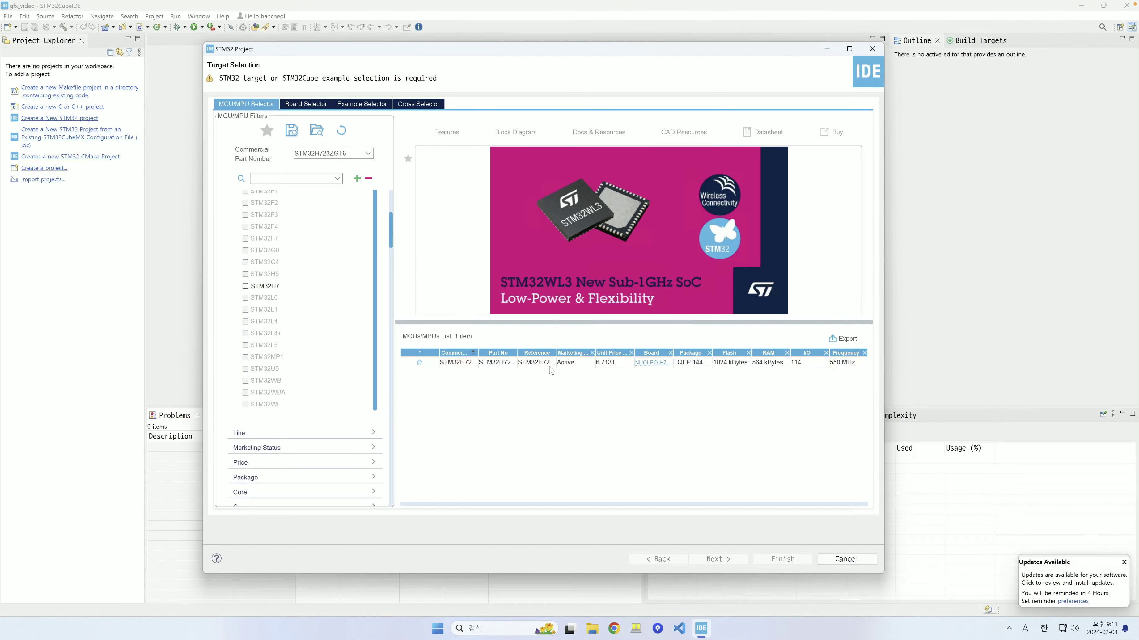
Choose the STM32H723ZGT6 from the MCU list as the target and continue to the project setup
click(494, 366)
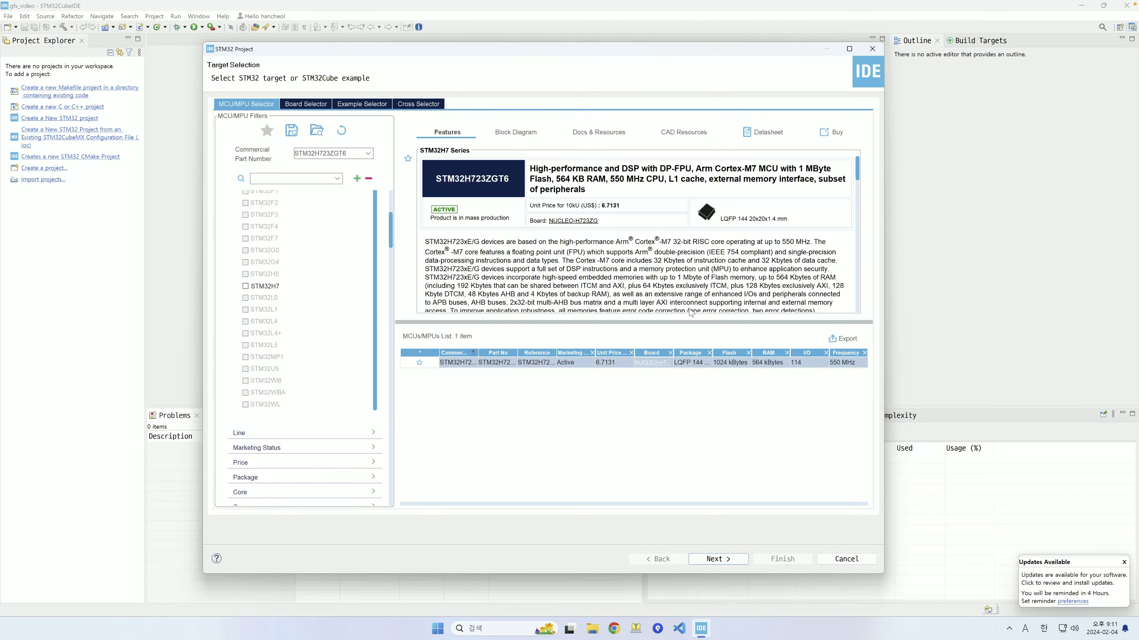
click(740, 564)
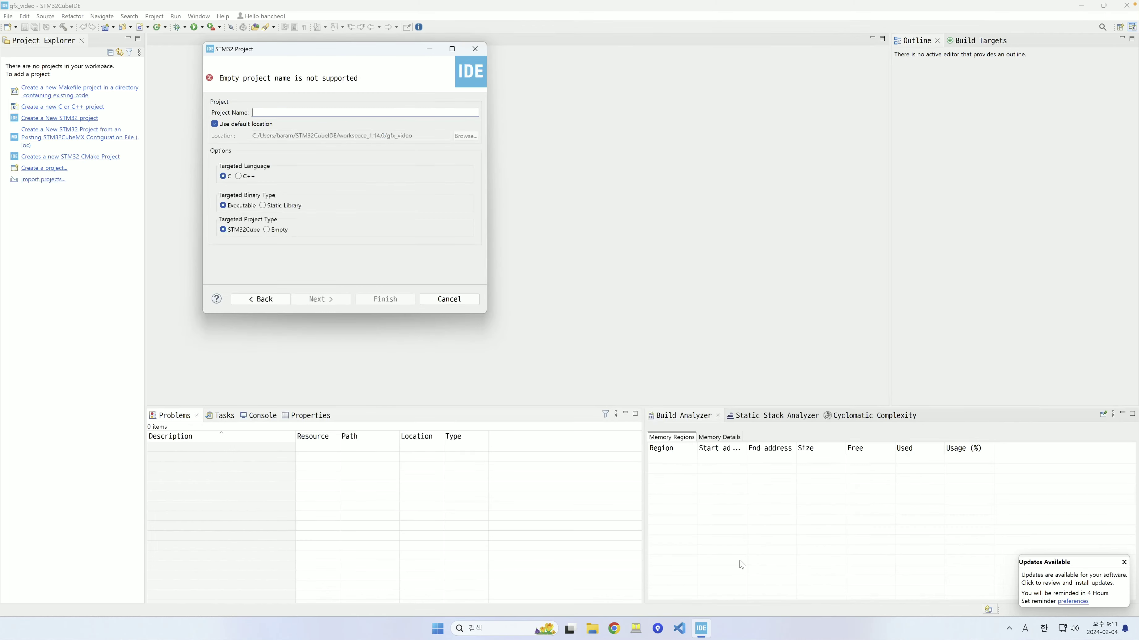
drag(325, 54, 504, 118)
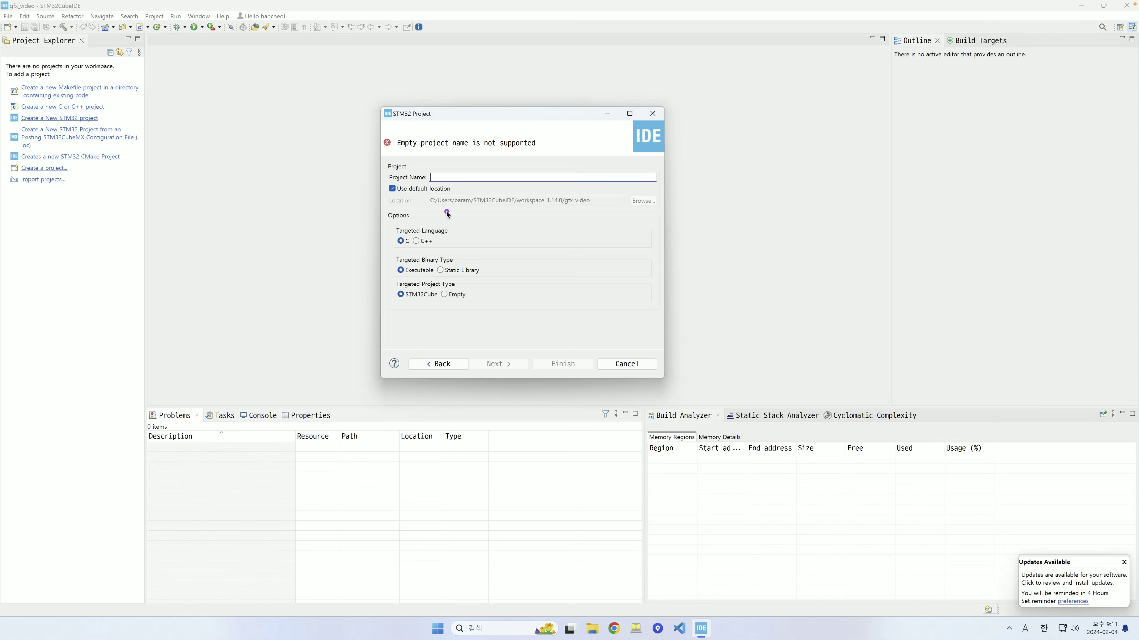
Turn off the default project location and browse to the develop folder on the DATA (D:) drive
drag(430, 210, 607, 200)
click(603, 202)
click(392, 188)
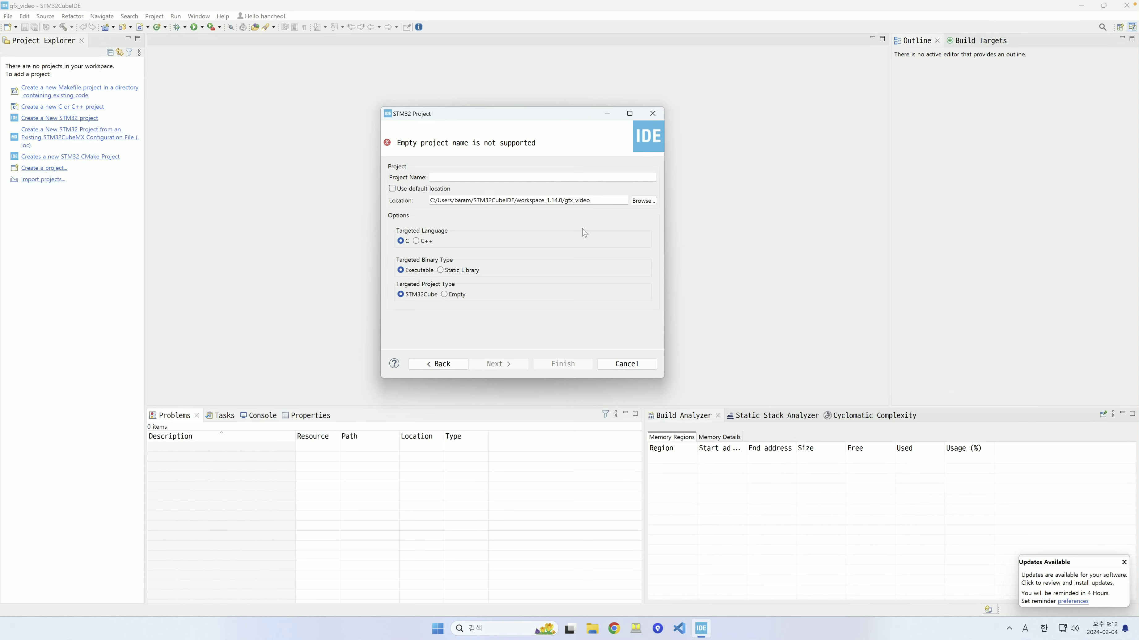
click(643, 200)
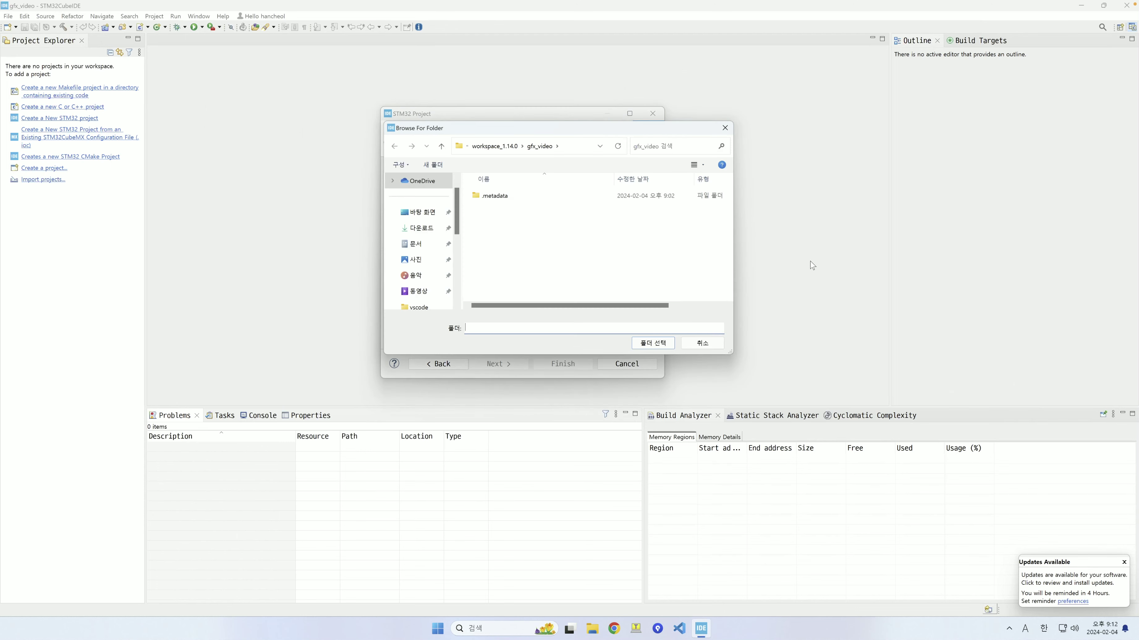
scroll(436, 287, down, 3)
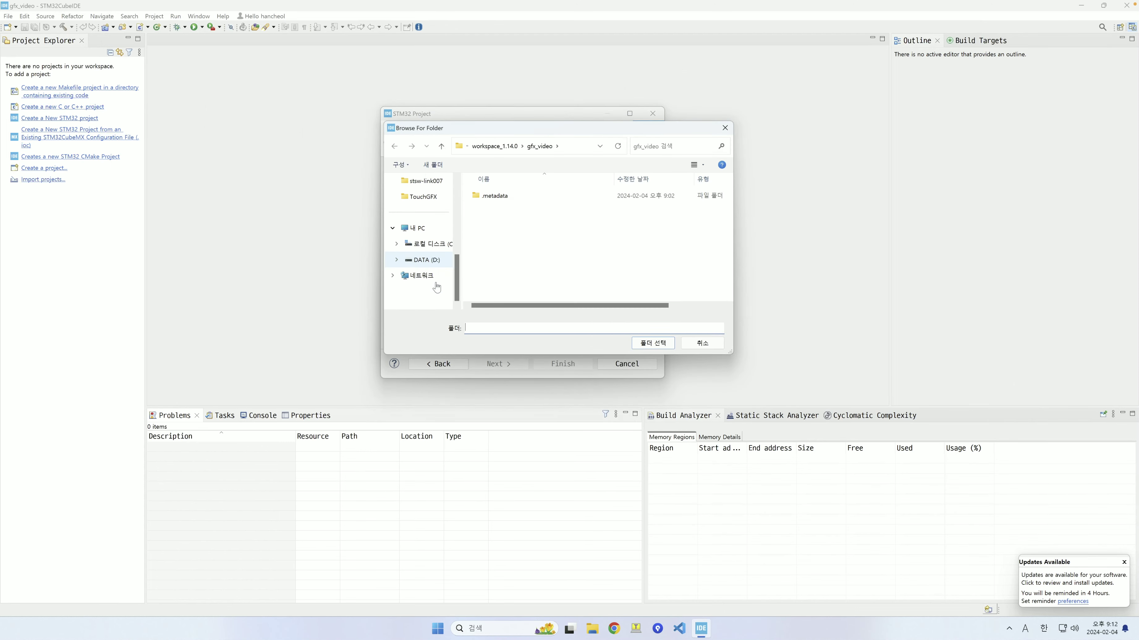
click(431, 261)
double_click(554, 224)
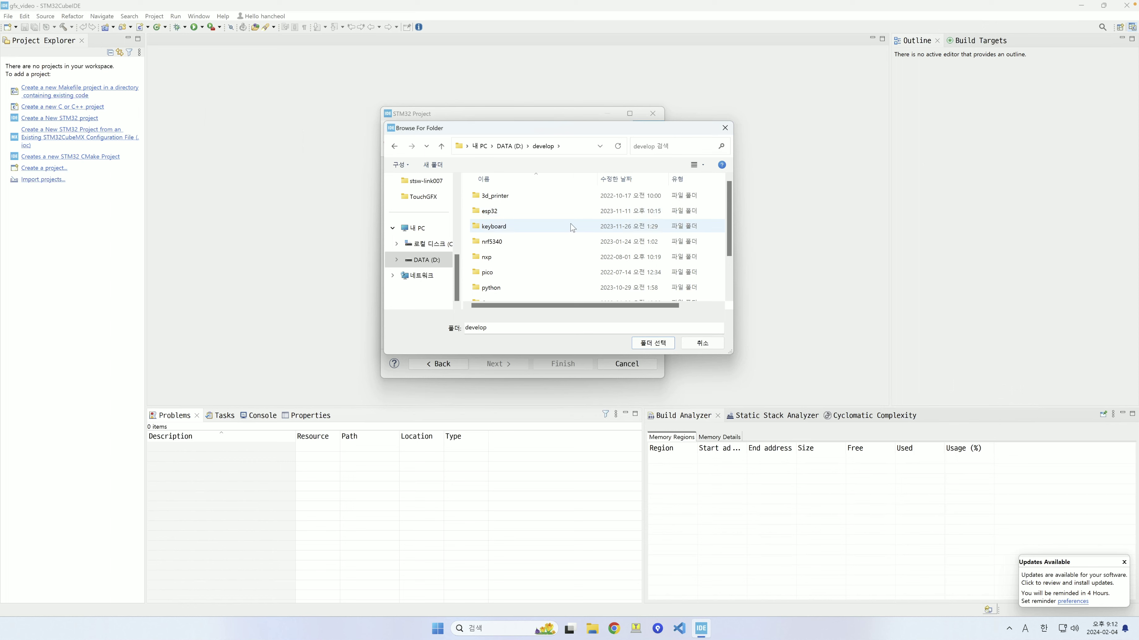
scroll(524, 260, down, 1)
scroll(526, 262, down, 1)
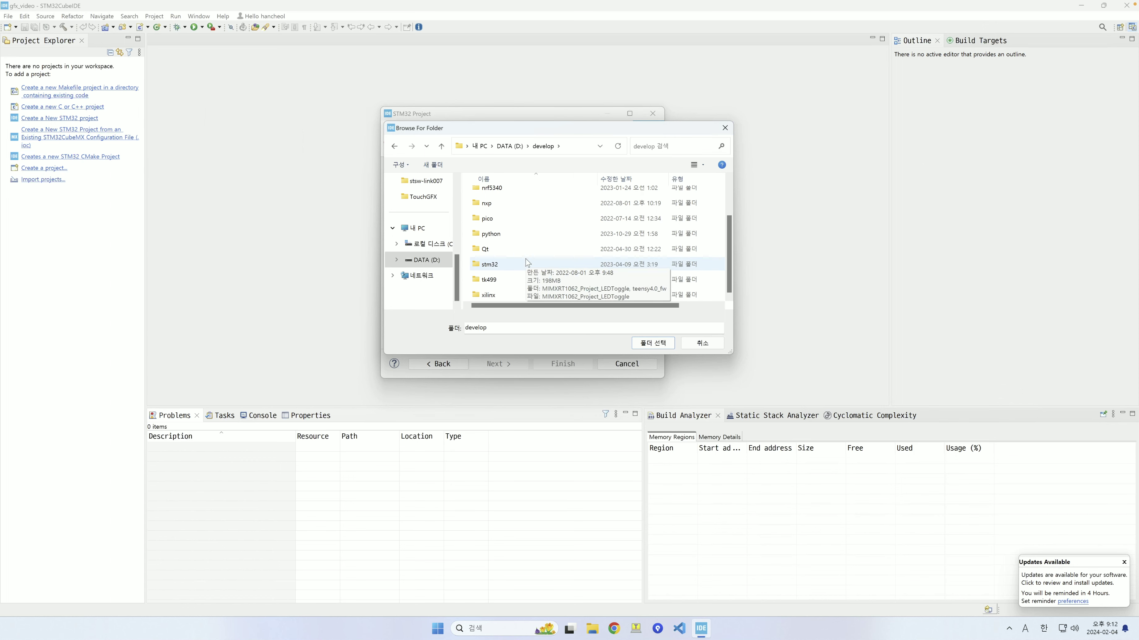
Create a folder named touchgfx inside develop and choose it as the project location
click(430, 165)
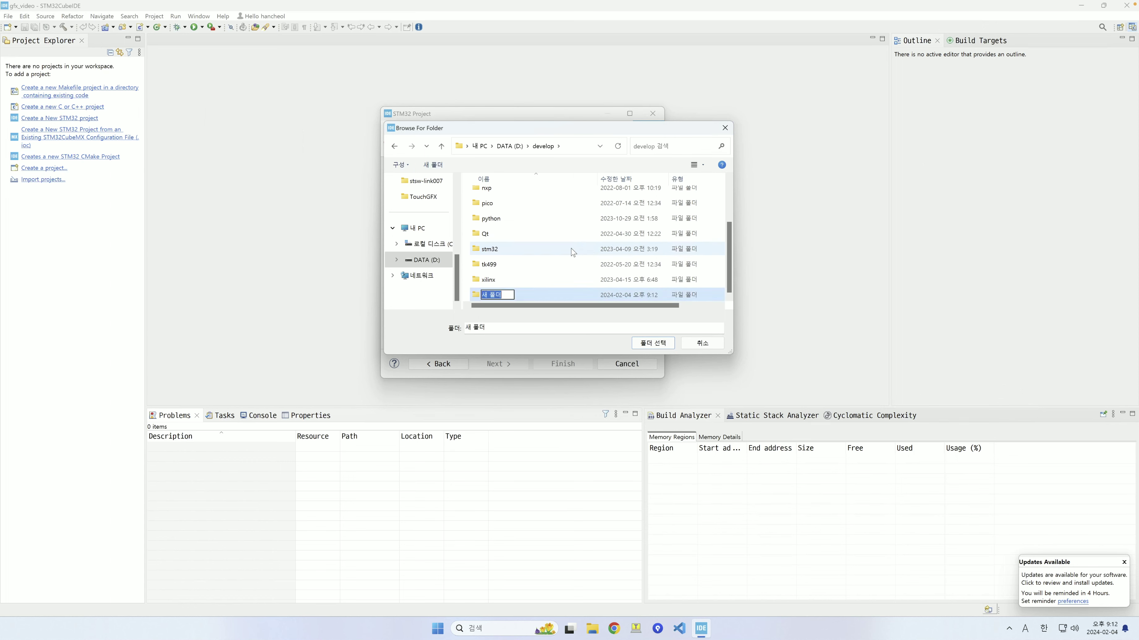
text(touchgfx)
key(Return)
double_click(511, 279)
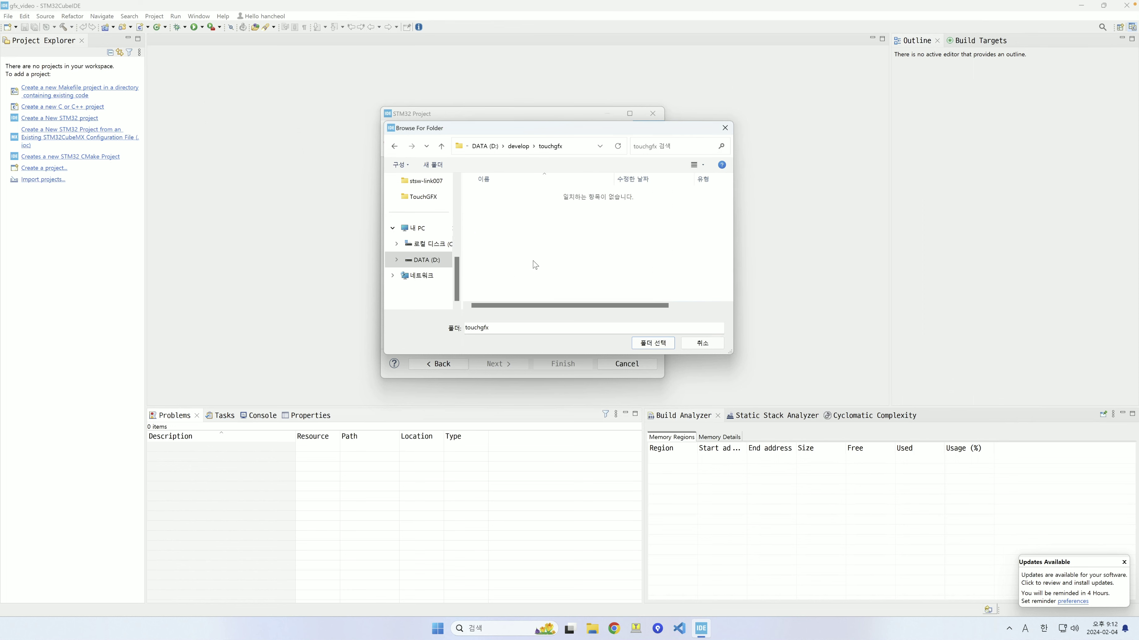
key(Return)
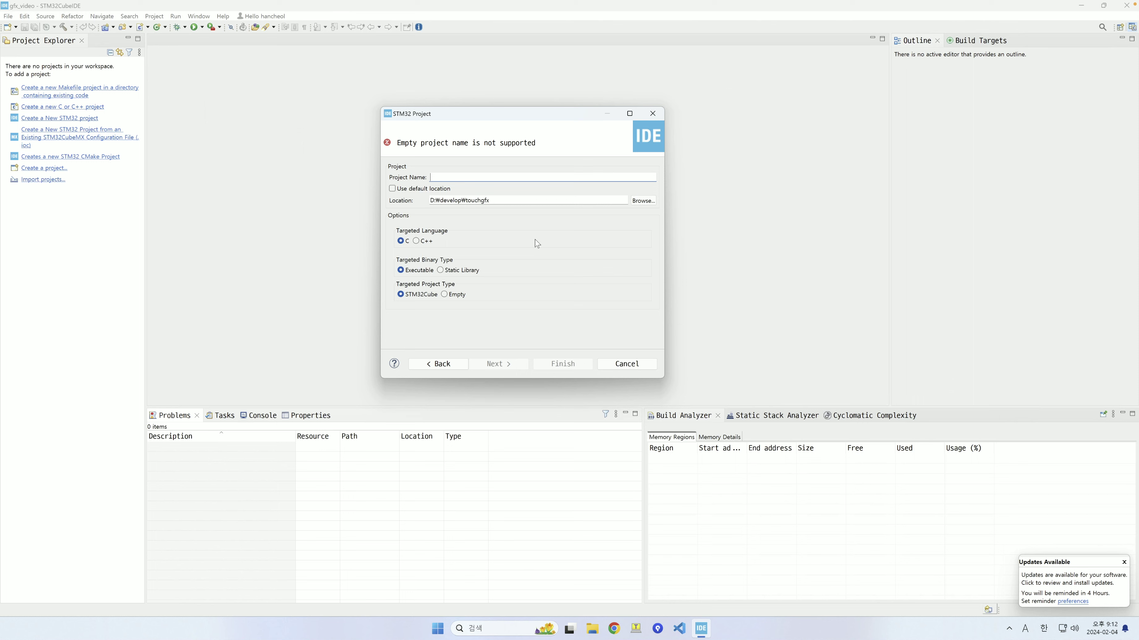
Name the project stm32h7-touchgfx
text(touchgfx)
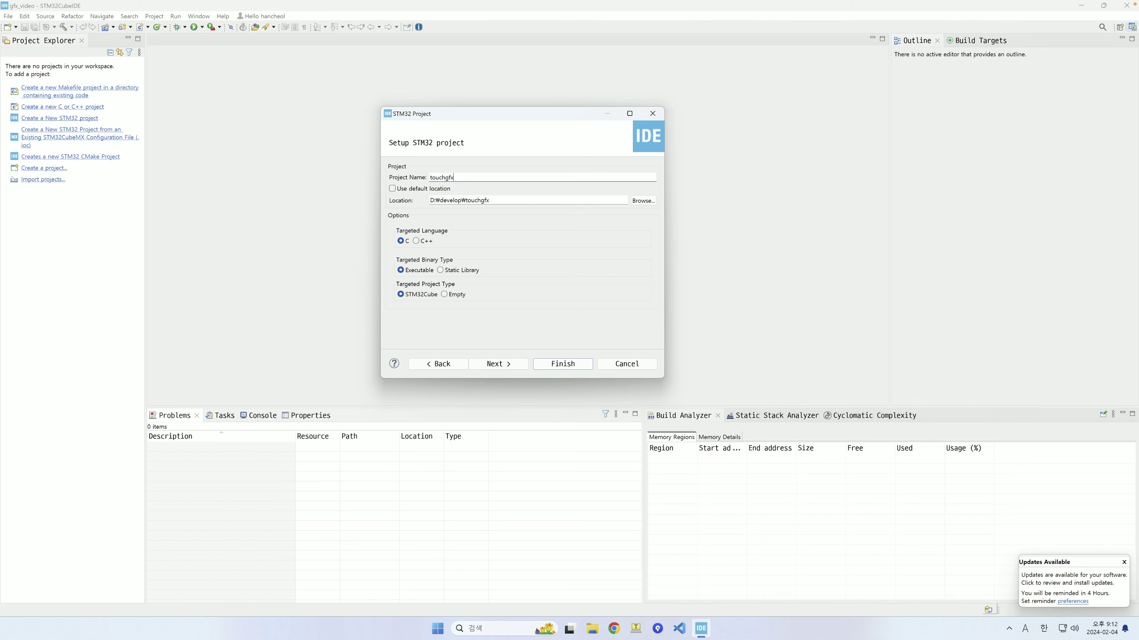
key(BackSpace)
key(BackSpace)
text(stm)
drag(488, 178, 363, 182)
click(501, 202)
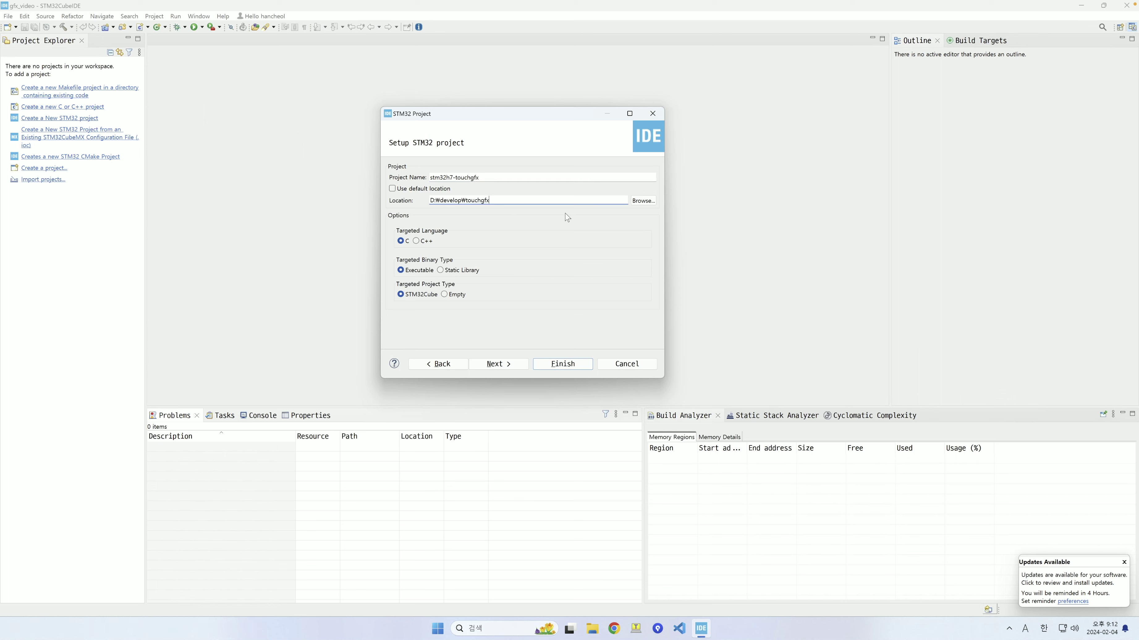